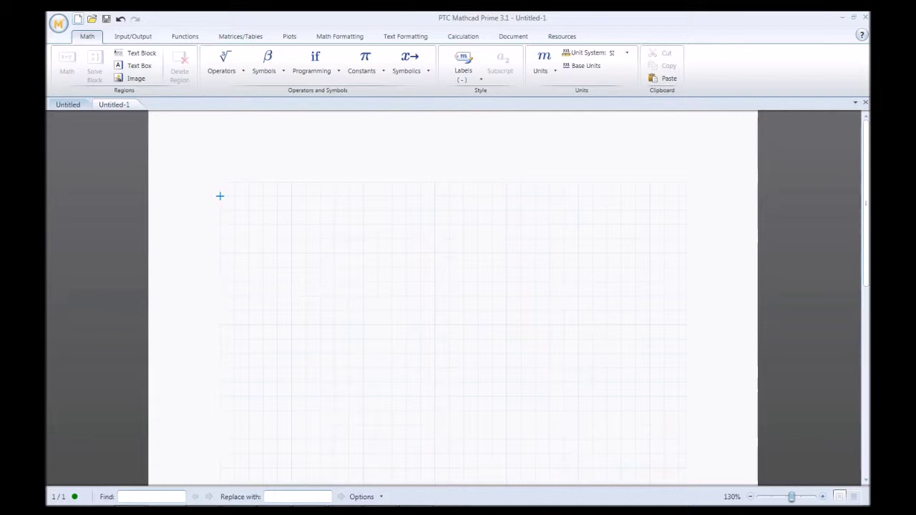
- Create a new blank worksheet, Untitled-2, and place the crosshair near the top
left_click(79, 21)
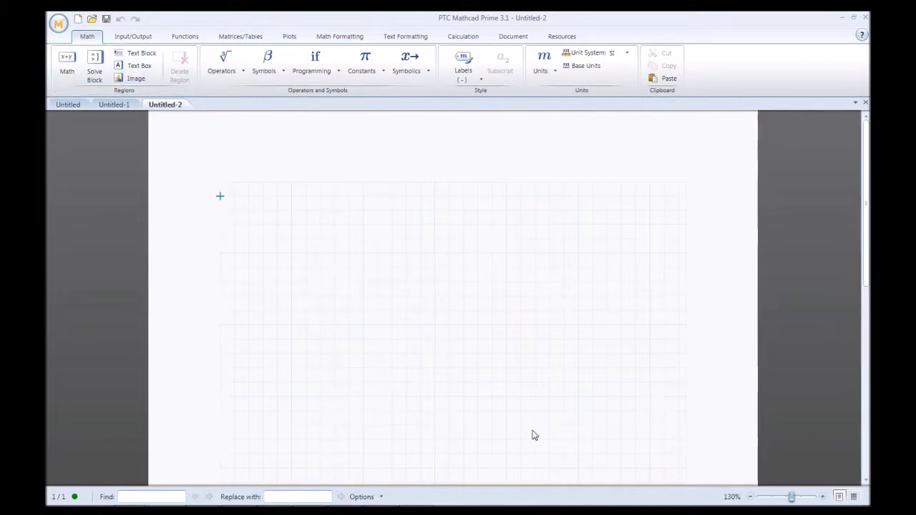
left_click(223, 213)
left_click(222, 227)
left_click(221, 212)
left_click(222, 200)
- Add a text region reading 'Editing an Equation:' near the top, sized to fit
left_click(134, 68)
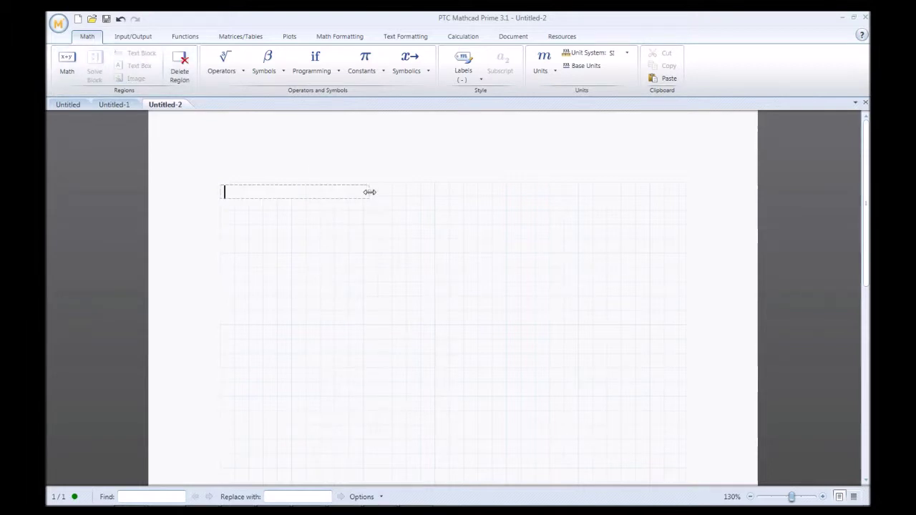
left_click_drag(369, 192, 420, 192)
type("Editing an")
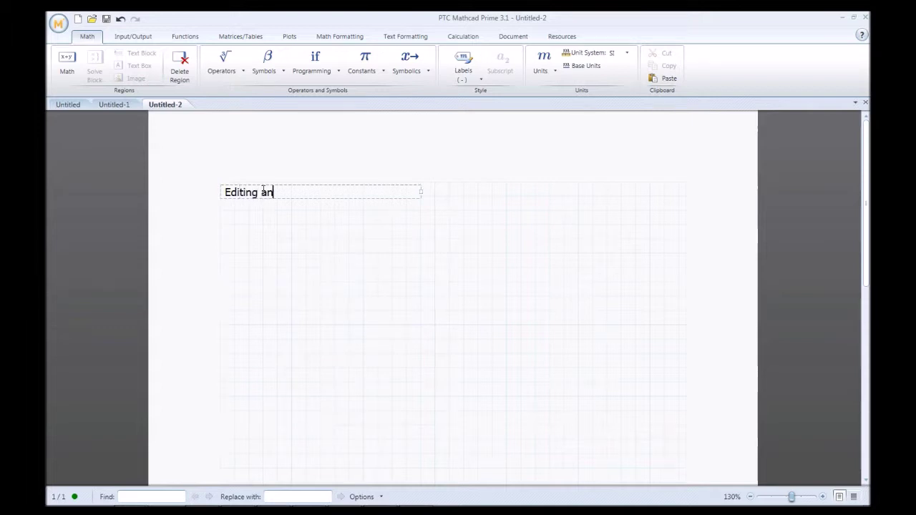
type(" Equation:")
left_click_drag(420, 192, 343, 190)
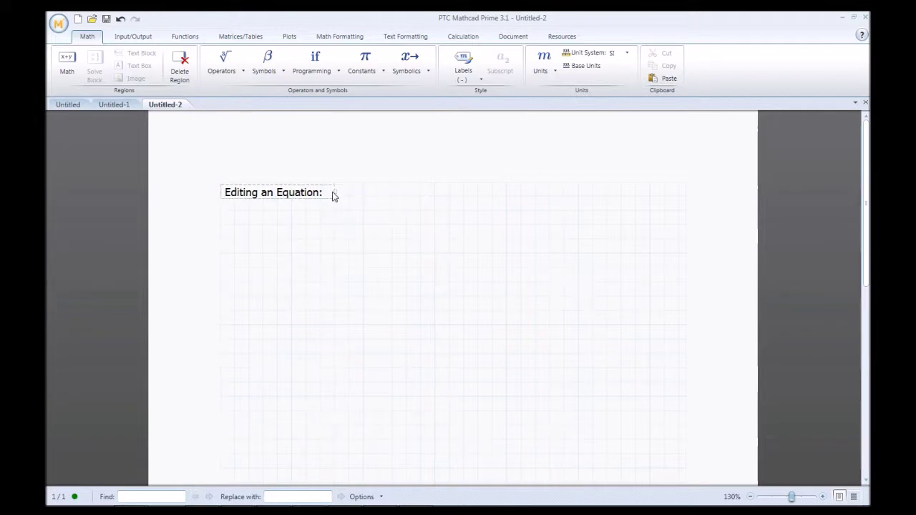
left_click(221, 225)
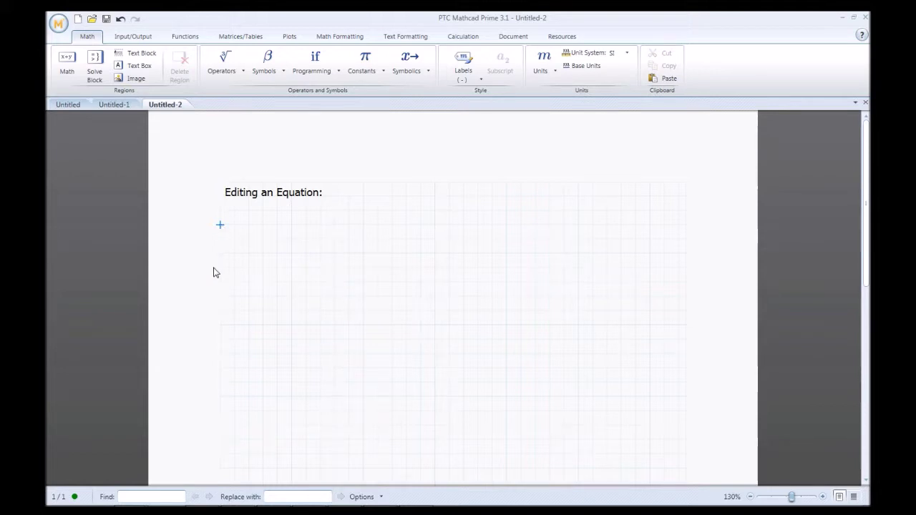
- Below the heading, enter 10+5*6= so it evaluates to 40
type("10")
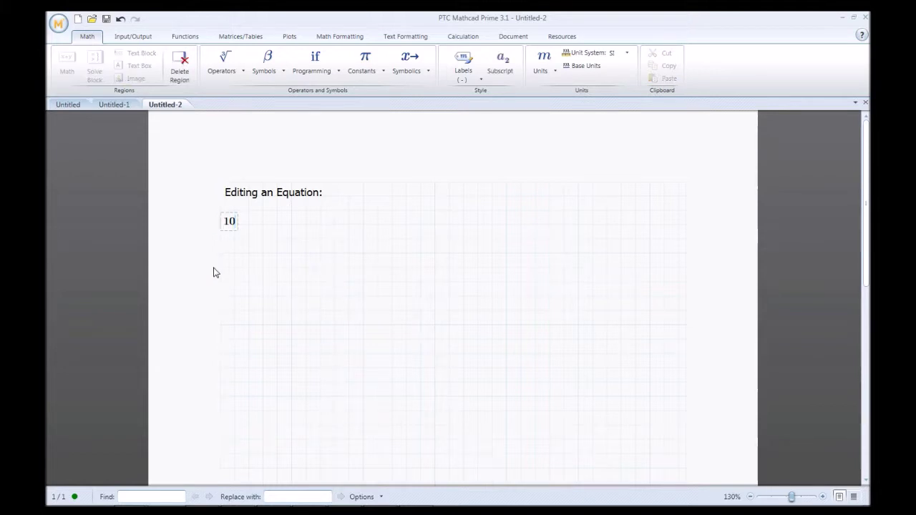
type("+5*")
type("6=40")
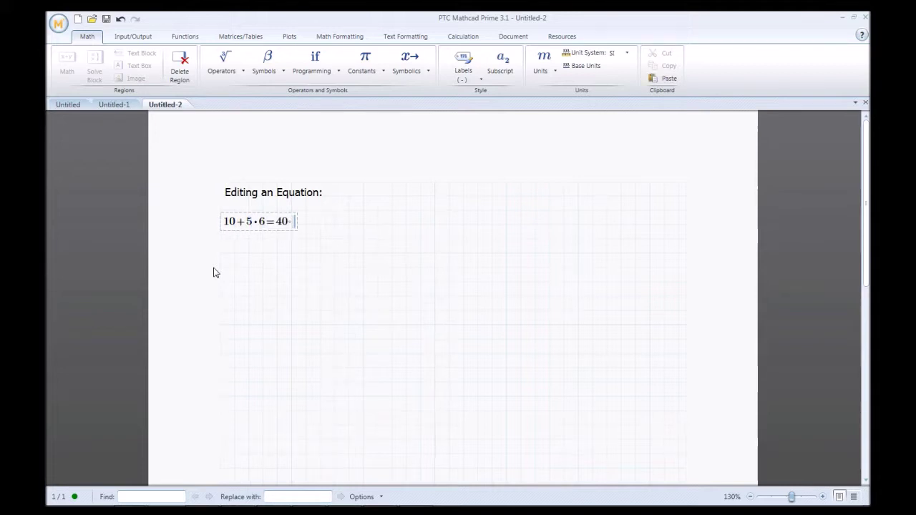
left_click(272, 253)
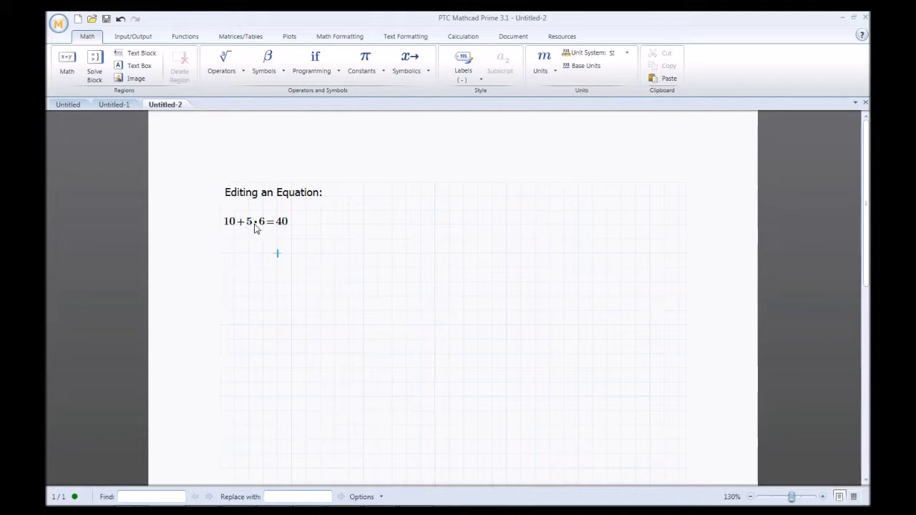
left_click(255, 230)
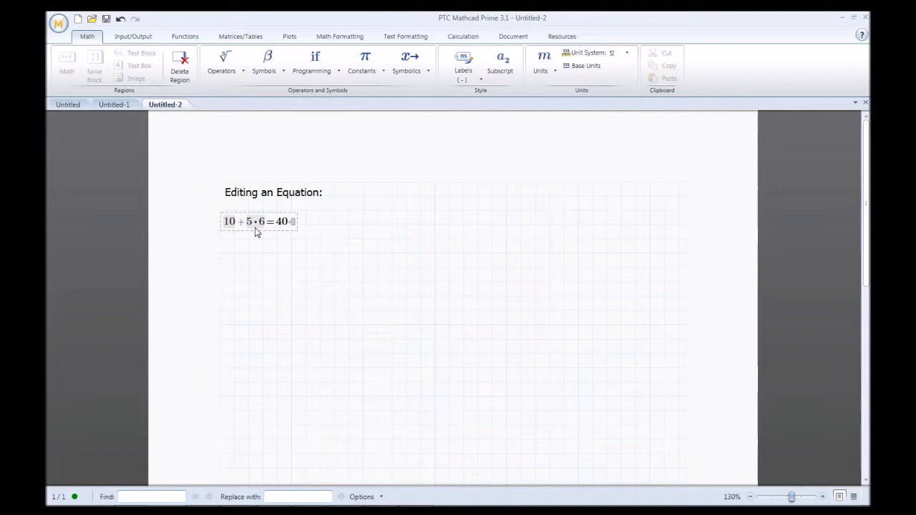
type("+")
left_click(251, 222)
- Change 5·6 into the fraction 5/6 so the equation recalculates to 10.833
type("/")
left_click(294, 259)
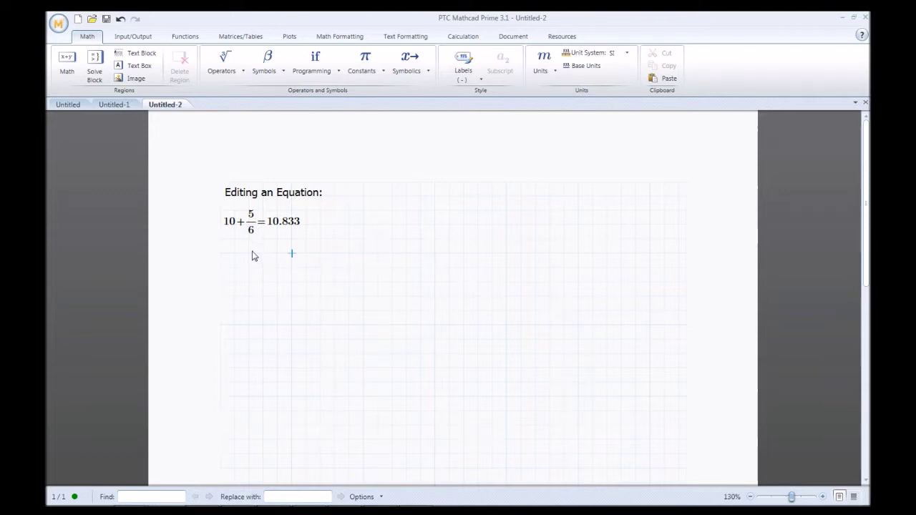
left_click(242, 226)
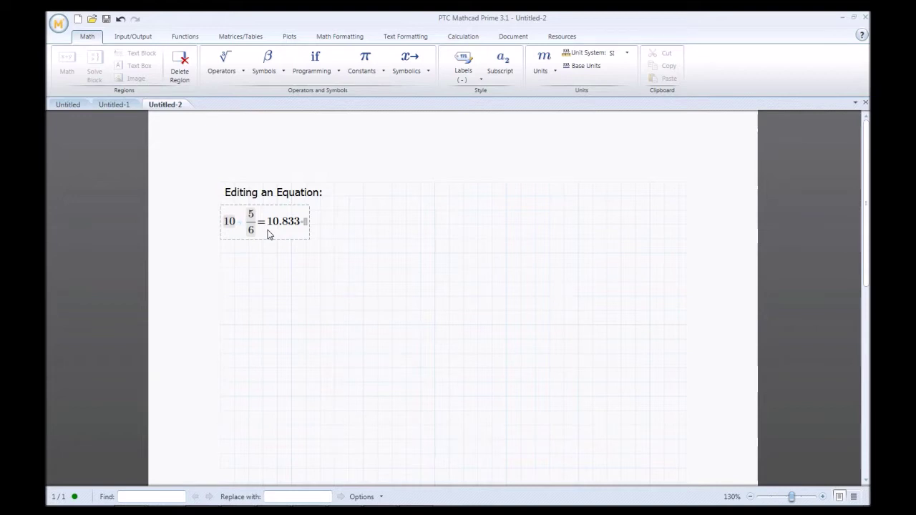
- Make 5/6 an exponent so the equation reads 10^(5/6), evaluating to 6.813
type("^(")
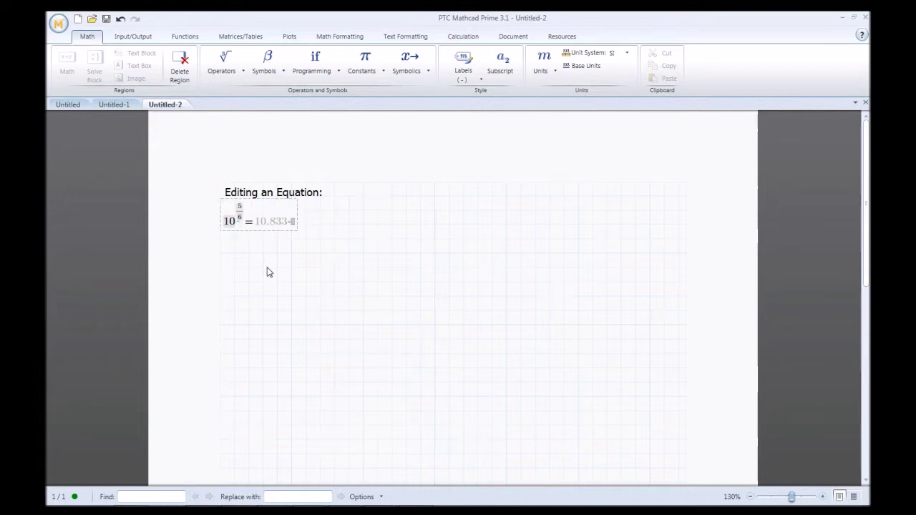
left_click(264, 267)
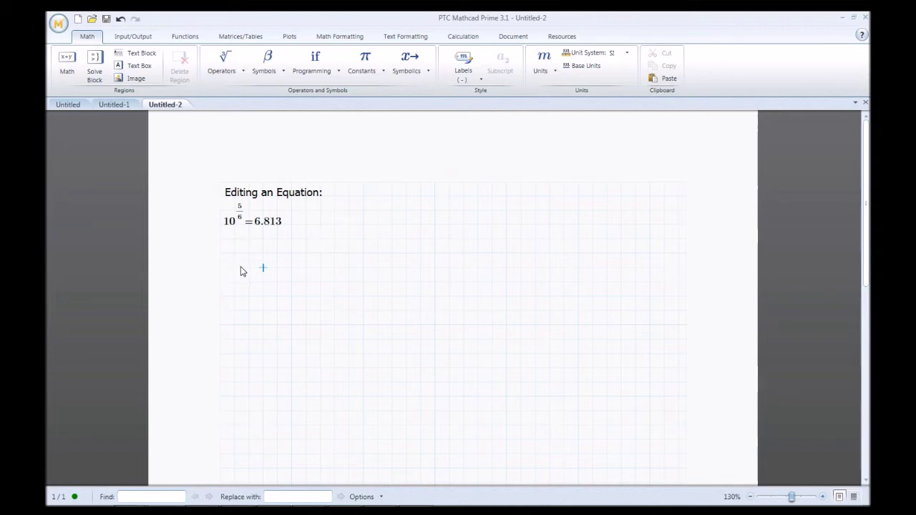
- Below the first equation, enter a new fraction with 10 over a multiplied denominator
left_click(237, 224)
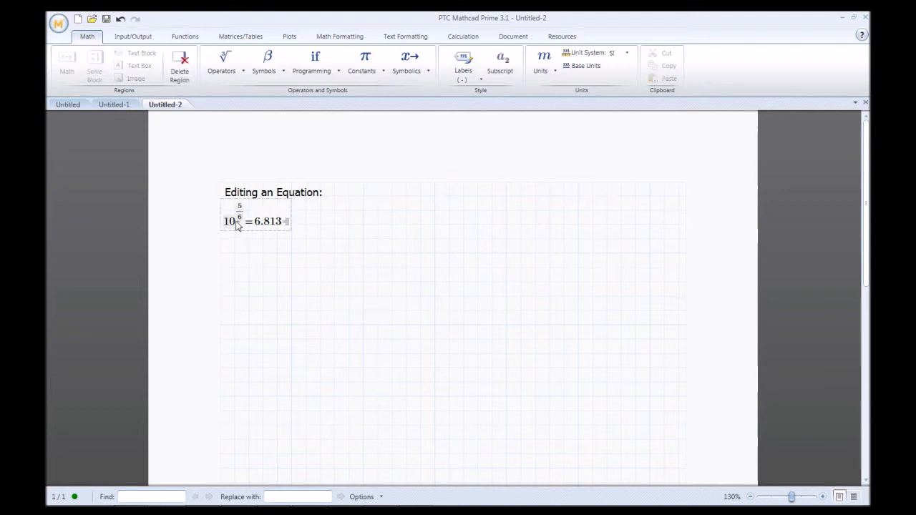
left_click(242, 255)
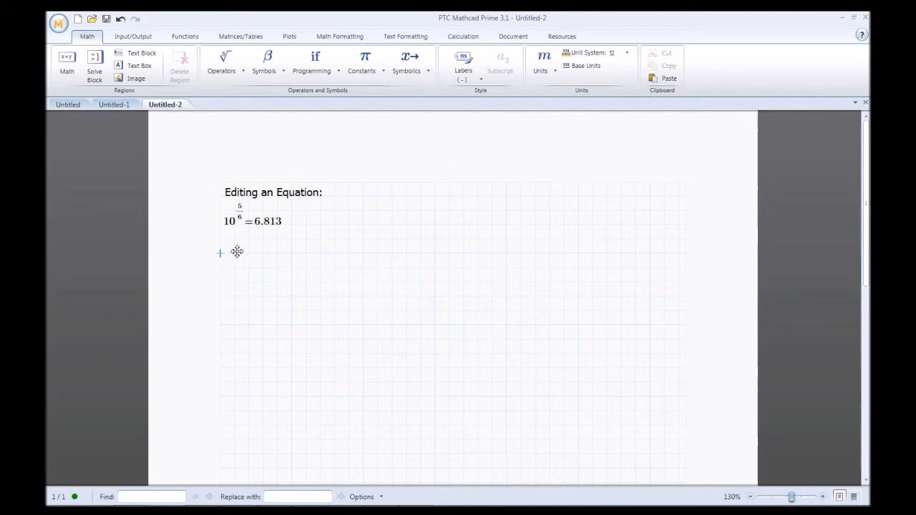
type("10/9*")
type("1")
type("=")
left_click(293, 309)
- Replace the denominator's multiplication with + so it reads 10/(9+6) = 0.667
left_click(235, 259)
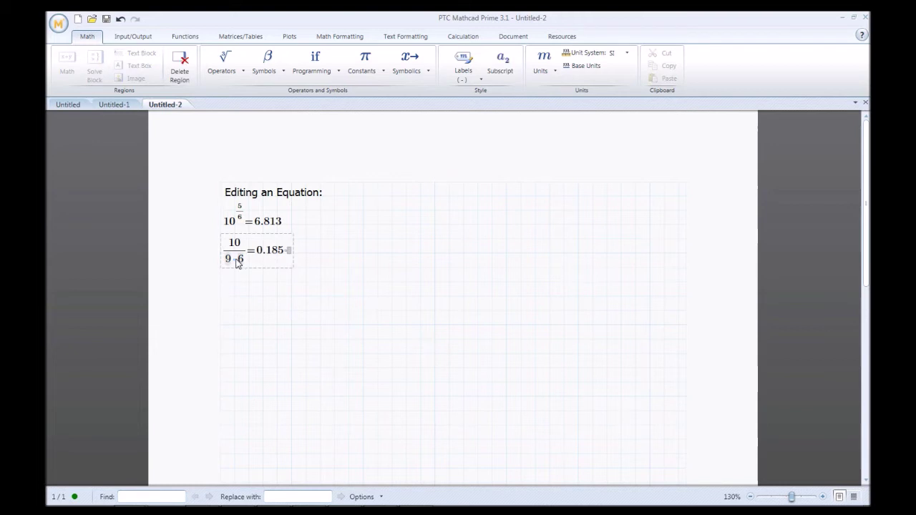
type("+")
key("Return")
left_click(238, 286)
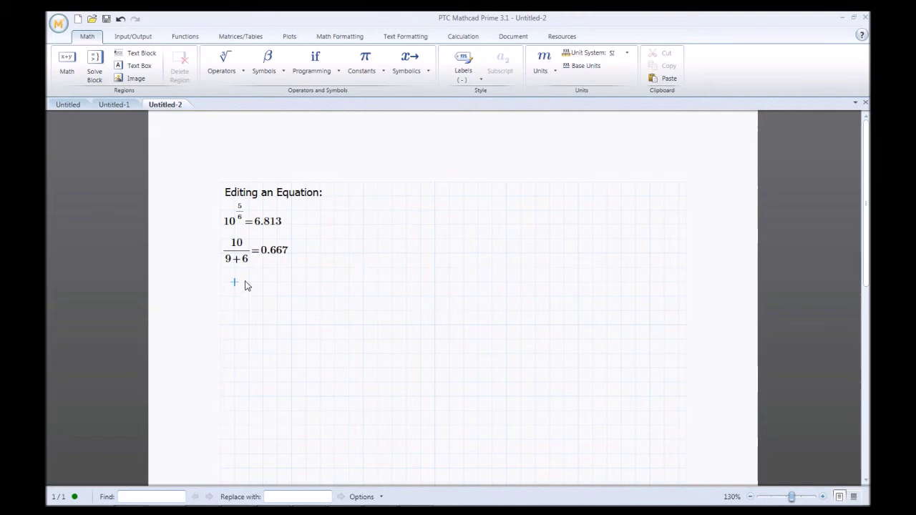
left_click(240, 264)
left_click(241, 226)
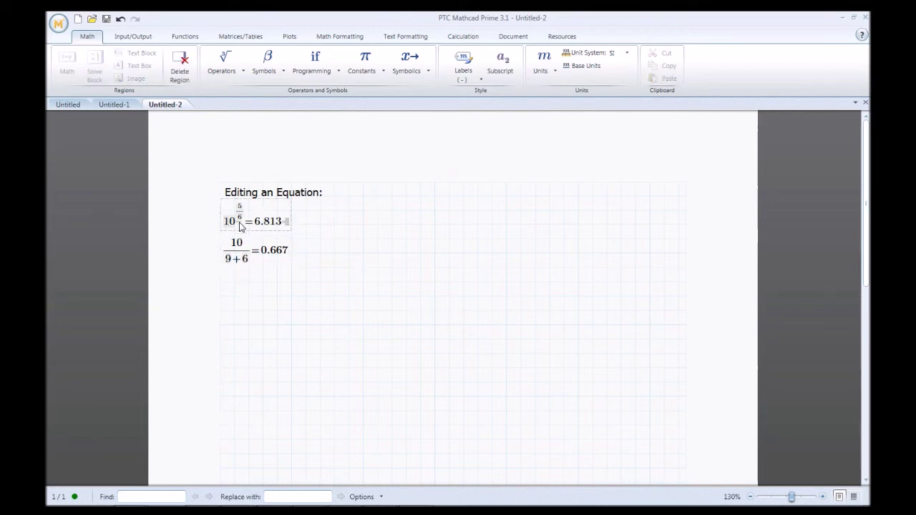
left_click(240, 265)
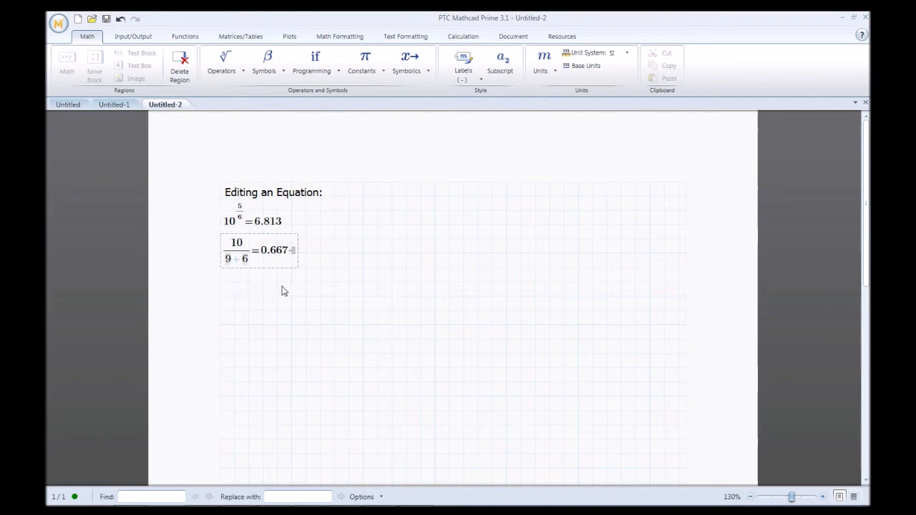